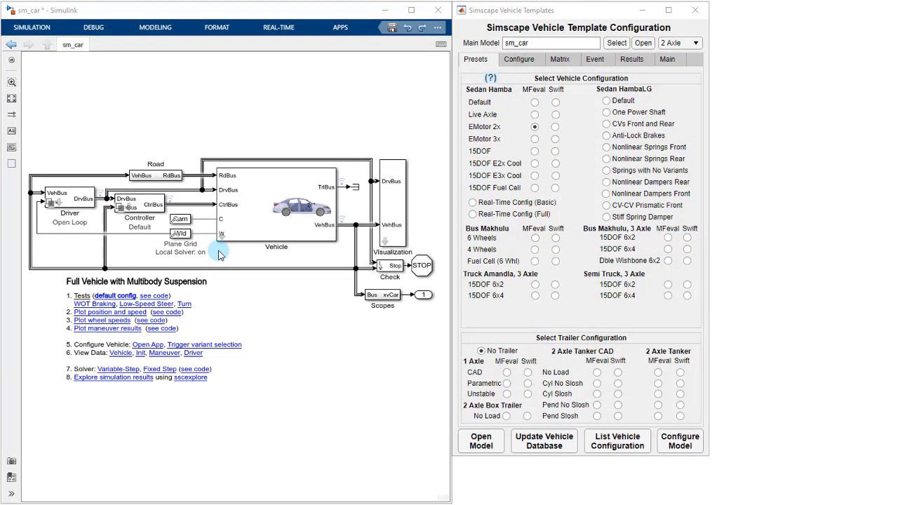
# Drill into Vehicle > Powertrain and switch the sedan to the EMotor 3x preset.
pyautogui.doubleClick(221, 241)
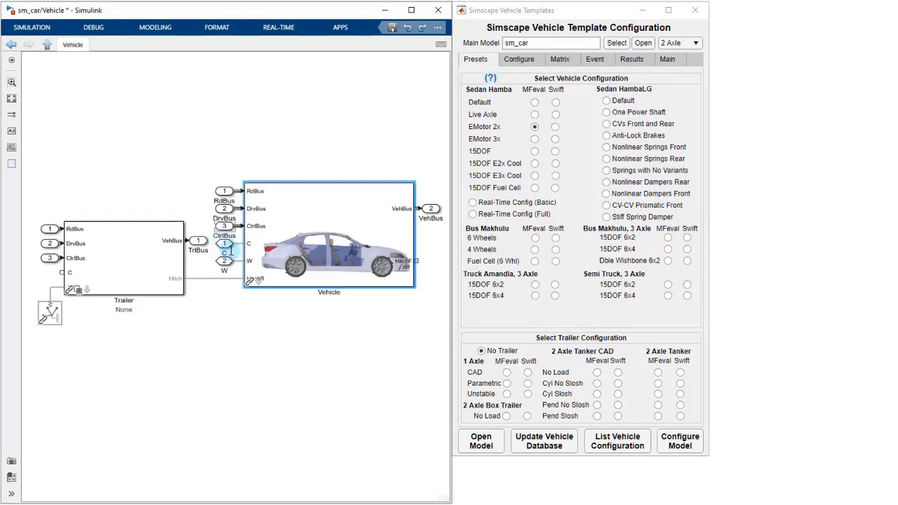
pyautogui.click(259, 279)
pyautogui.doubleClick(259, 280)
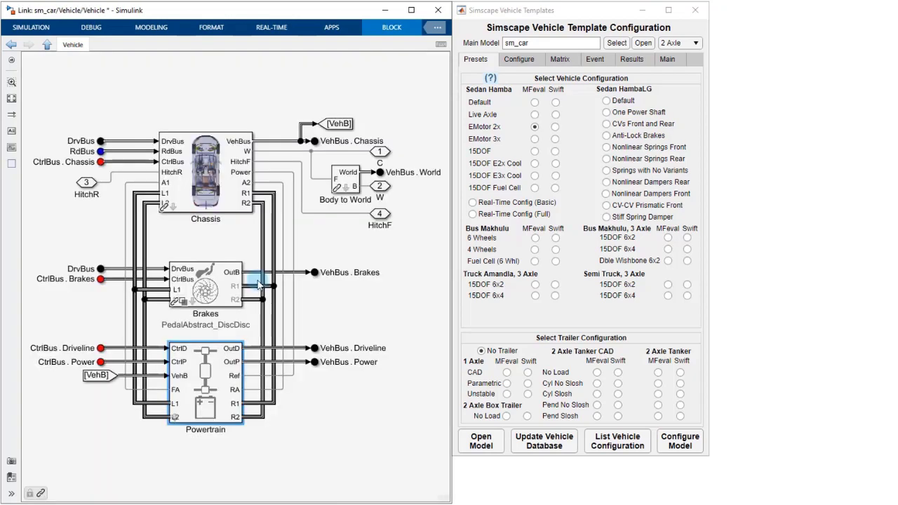
pyautogui.doubleClick(174, 420)
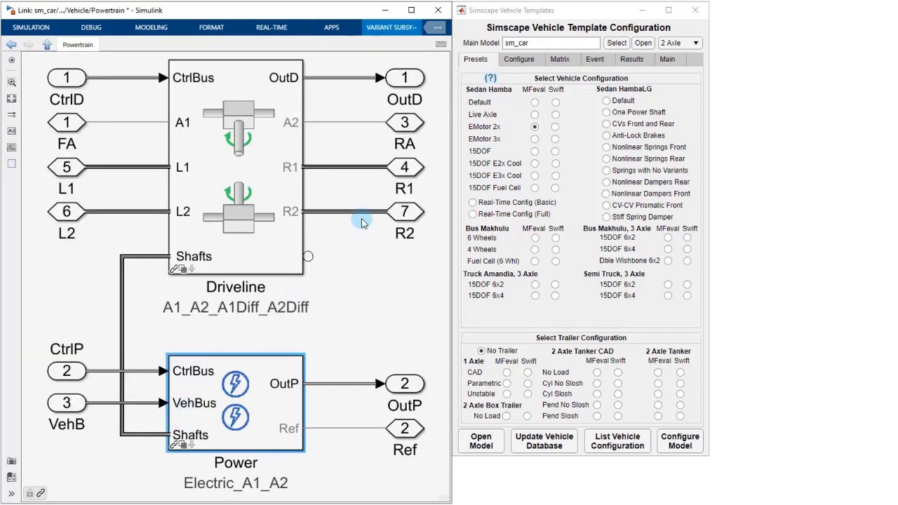
pyautogui.click(536, 140)
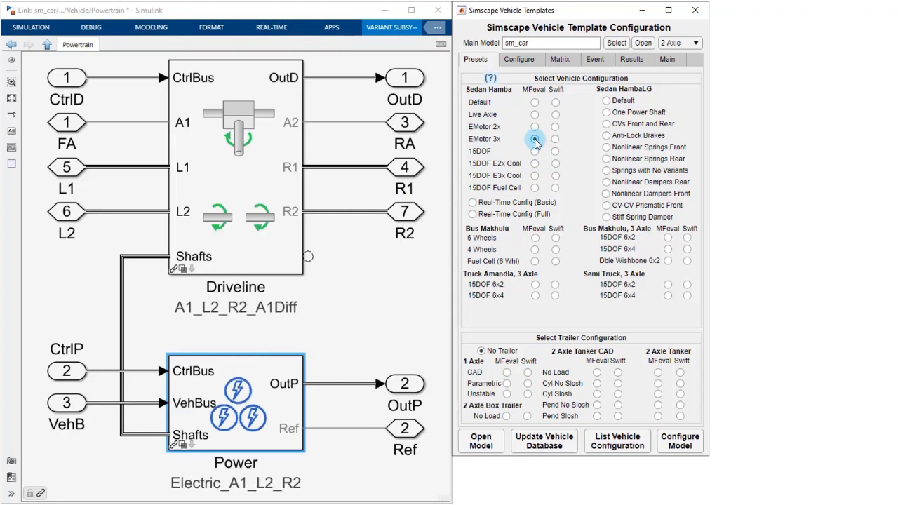
# Add a one-axle CAD trailer, try the 6-wheel bus, then return to default Sedan Hamba.
pyautogui.click(18, 68)
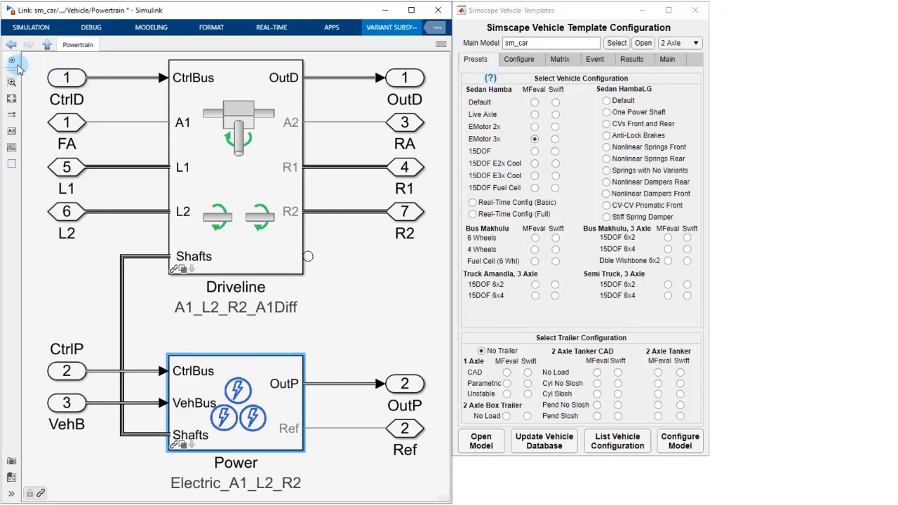
pyautogui.click(17, 68)
pyautogui.click(83, 60)
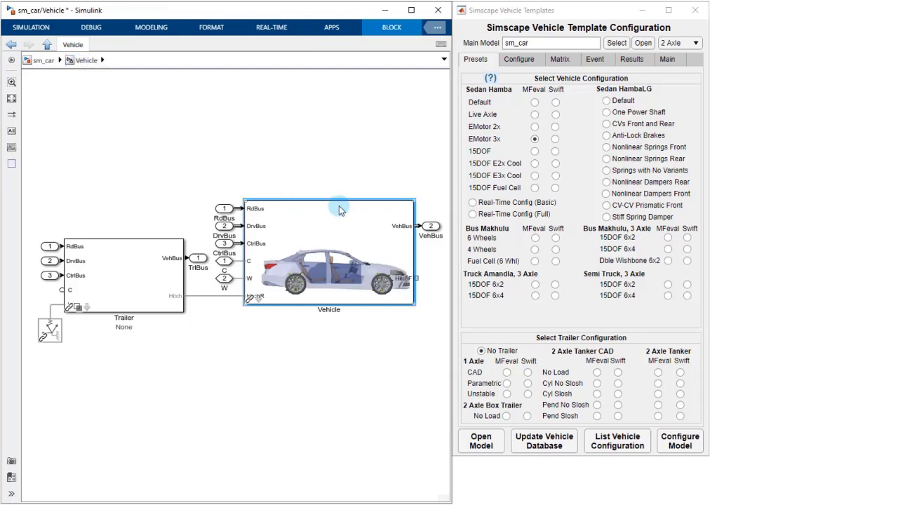
pyautogui.click(507, 372)
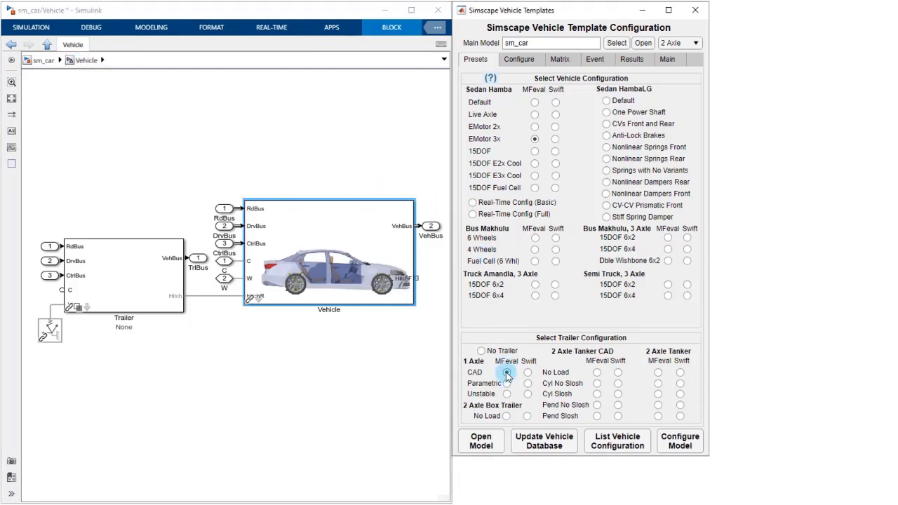
pyautogui.click(535, 239)
pyautogui.click(45, 61)
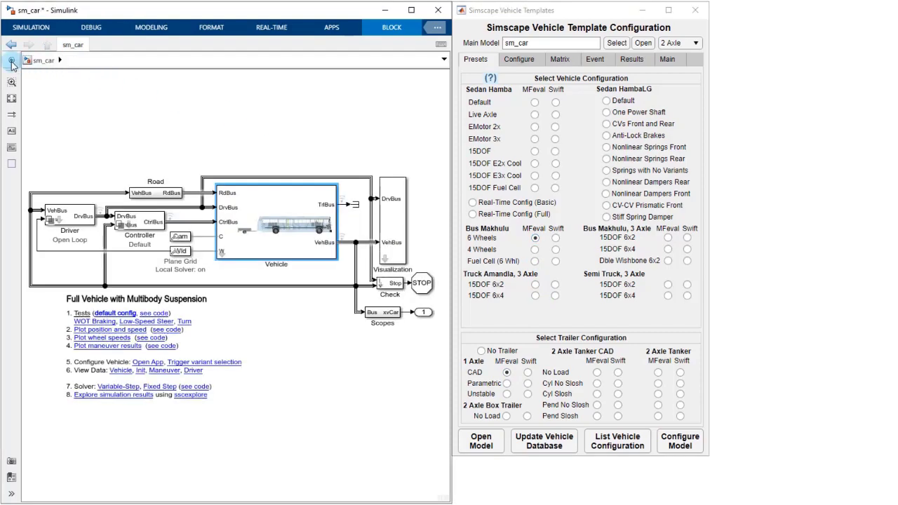
pyautogui.click(535, 103)
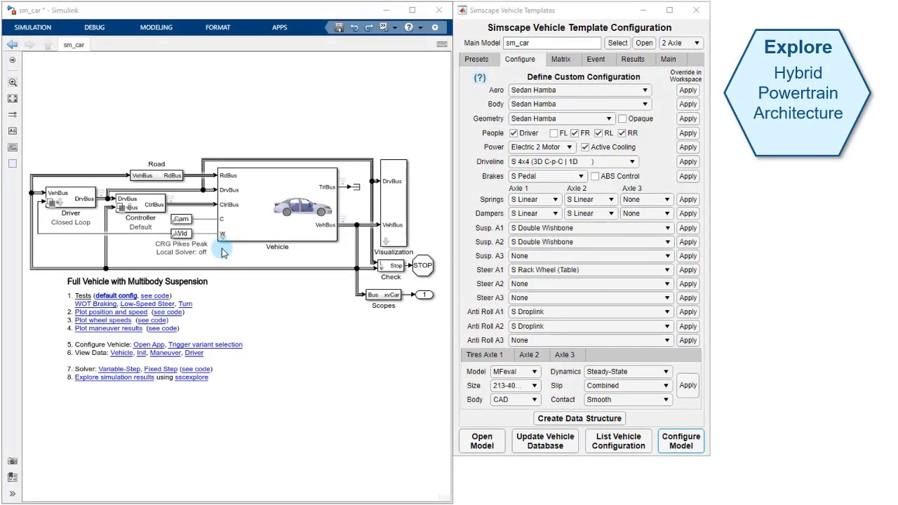
# Set Power to Electric 3 Motor and Driveline to L 4x4, apply, and rebuild the model.
pyautogui.doubleClick(222, 237)
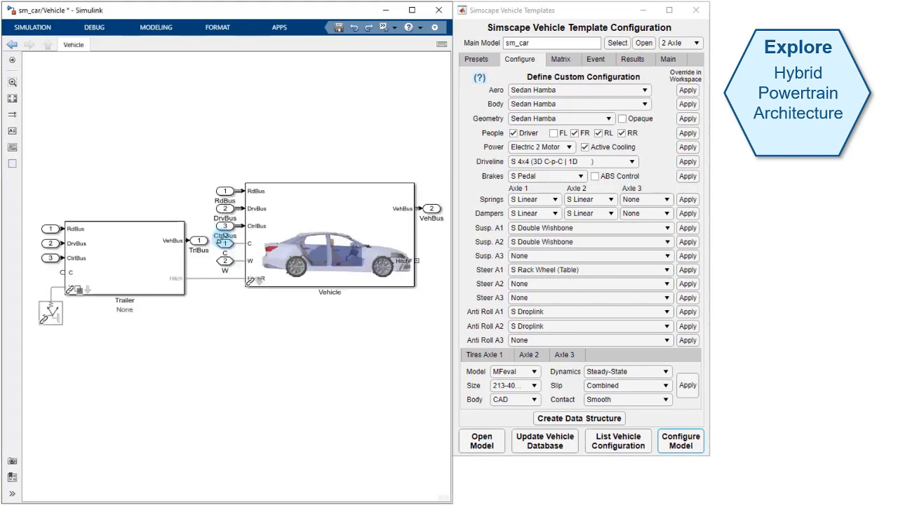
pyautogui.doubleClick(261, 282)
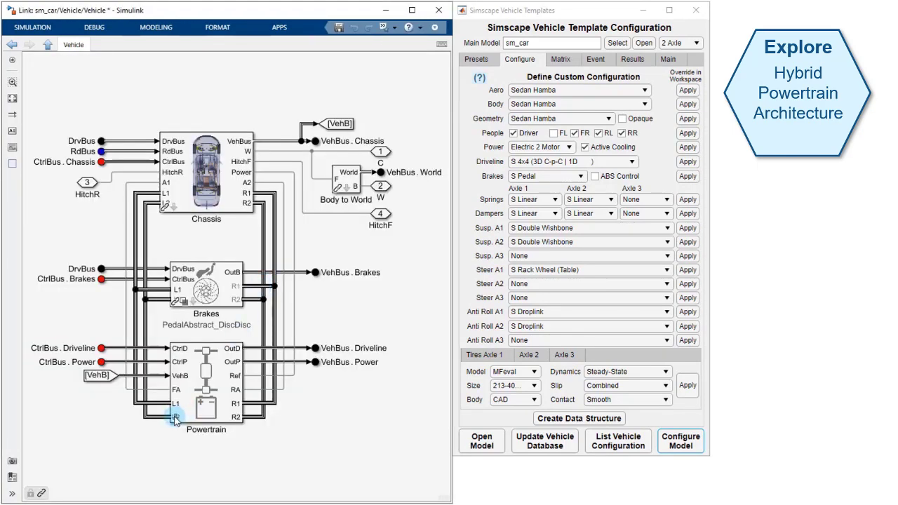
pyautogui.doubleClick(175, 419)
pyautogui.click(538, 146)
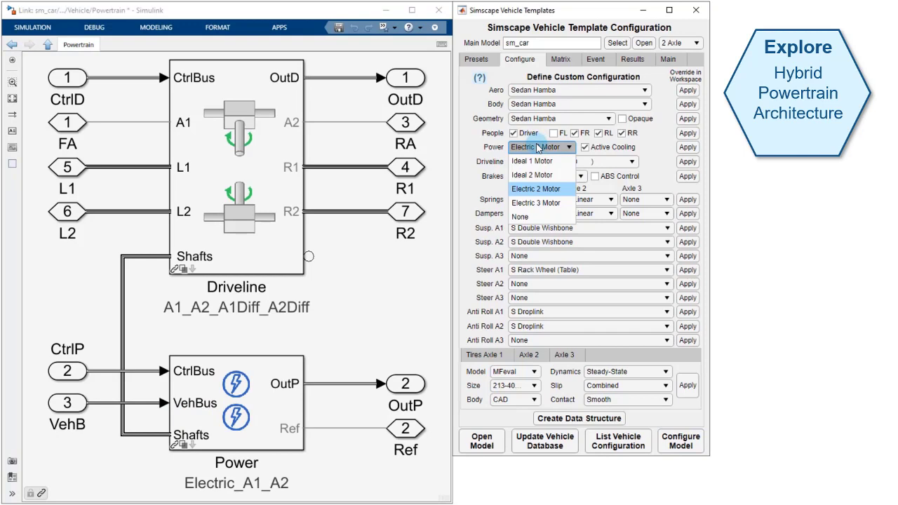
pyautogui.click(545, 206)
pyautogui.click(613, 163)
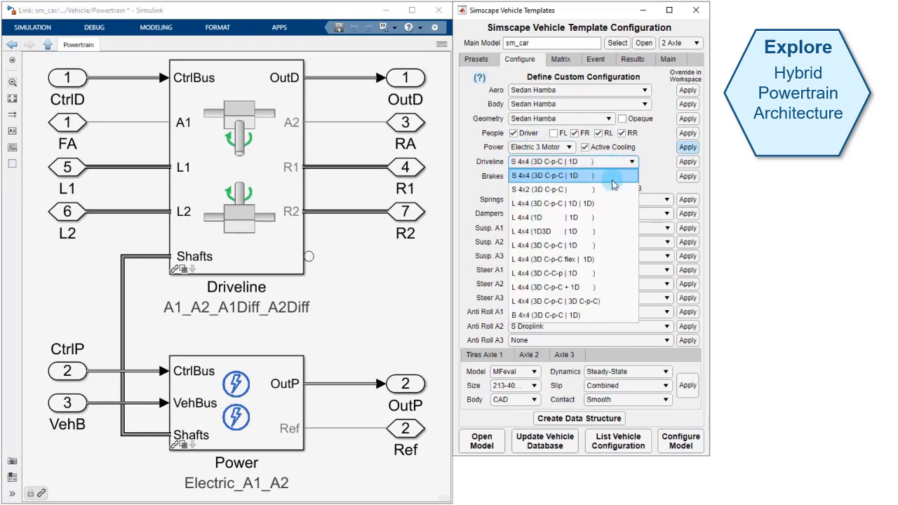
pyautogui.click(614, 175)
pyautogui.click(685, 147)
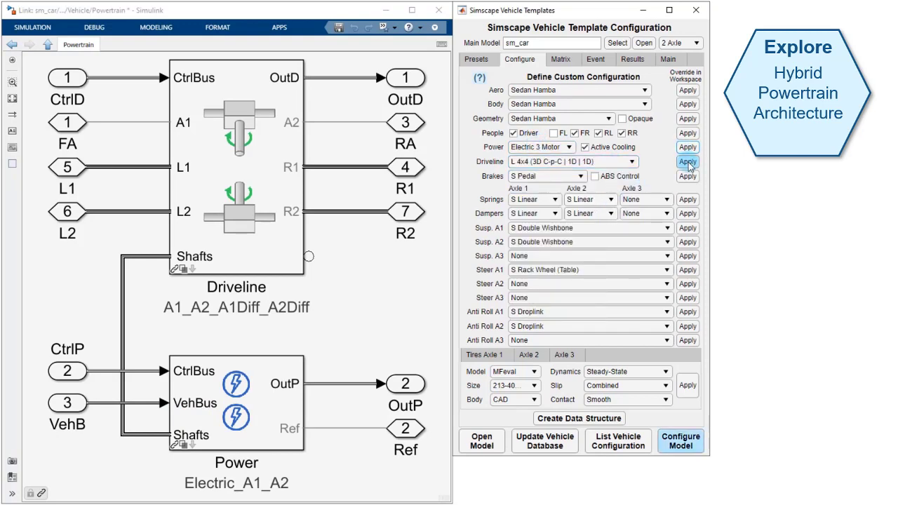
pyautogui.click(688, 161)
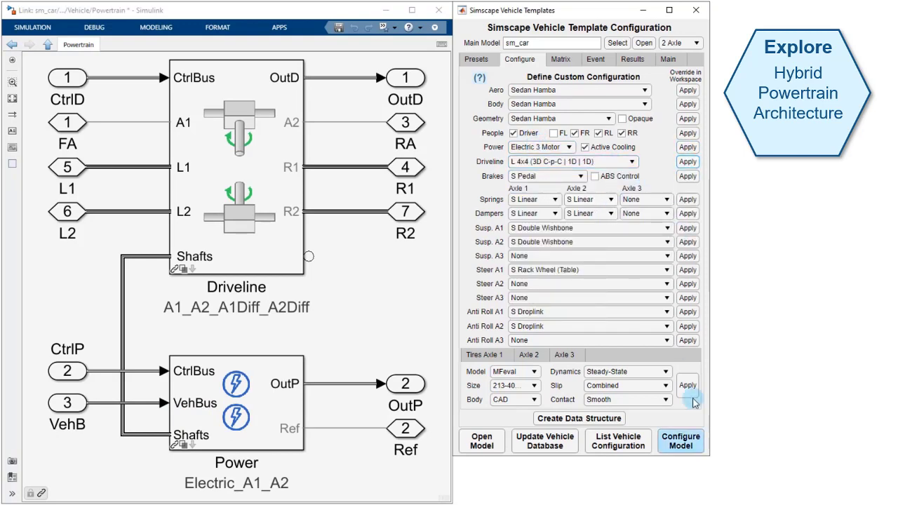
pyautogui.click(692, 446)
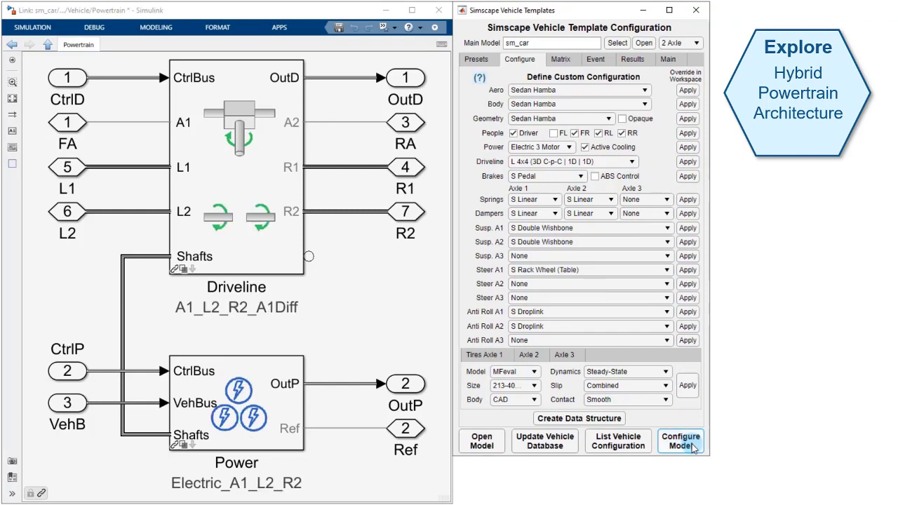
# Drill into Power > Electric A1 L2 R2 to view the Liquid Loop1 cooling diagram.
pyautogui.doubleClick(195, 447)
pyautogui.click(315, 384)
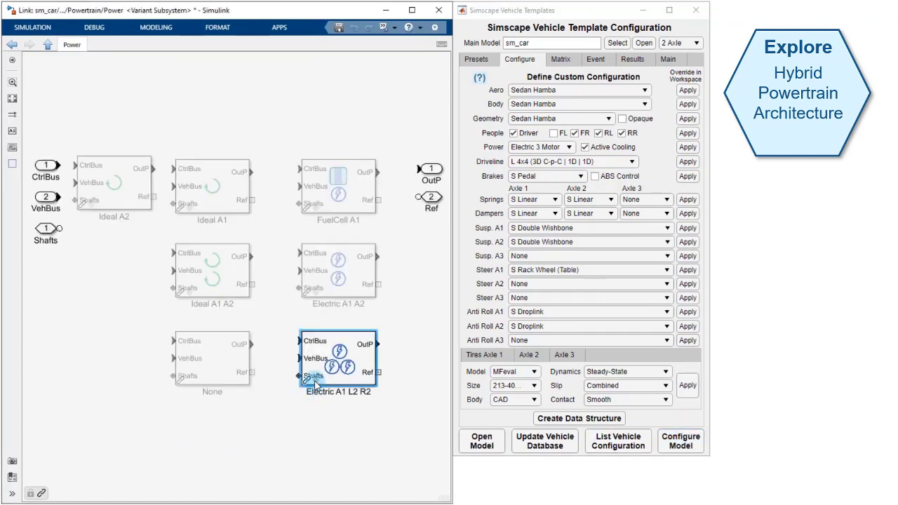
pyautogui.doubleClick(315, 384)
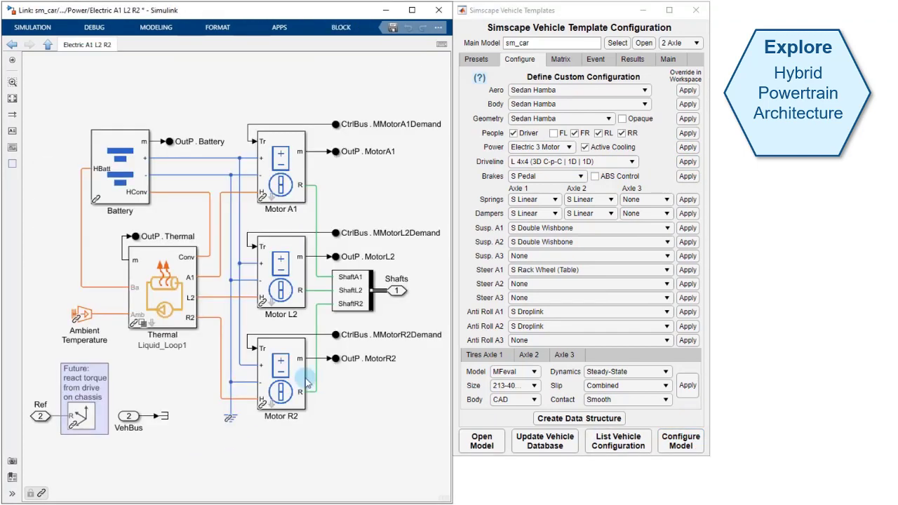
pyautogui.click(151, 325)
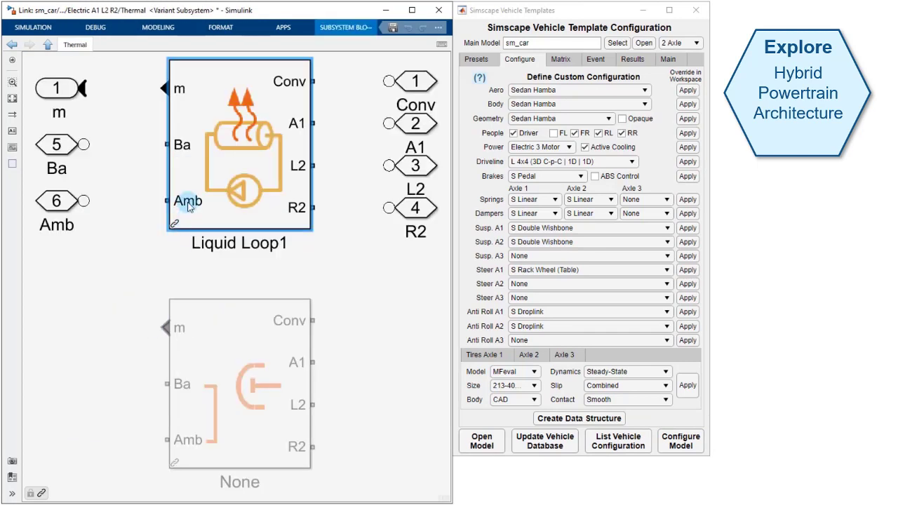
pyautogui.doubleClick(187, 209)
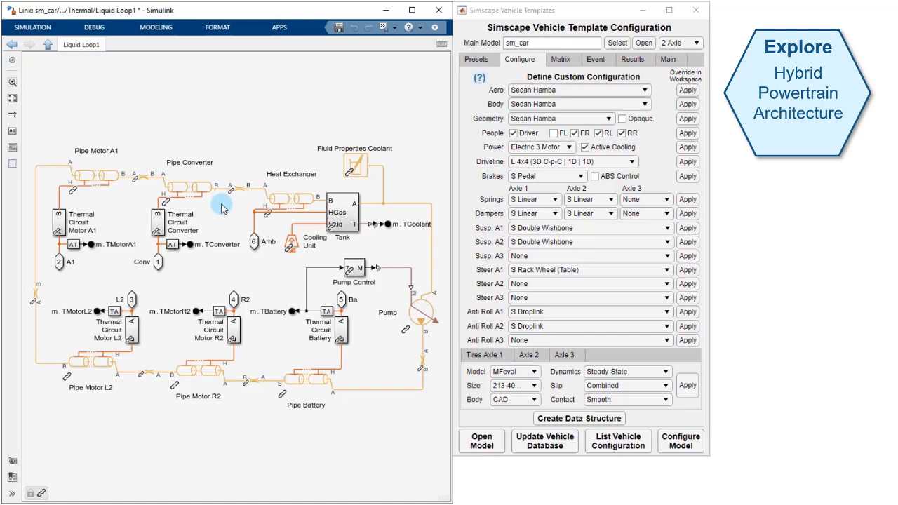
pyautogui.press('Escape')
pyautogui.press('Escape')
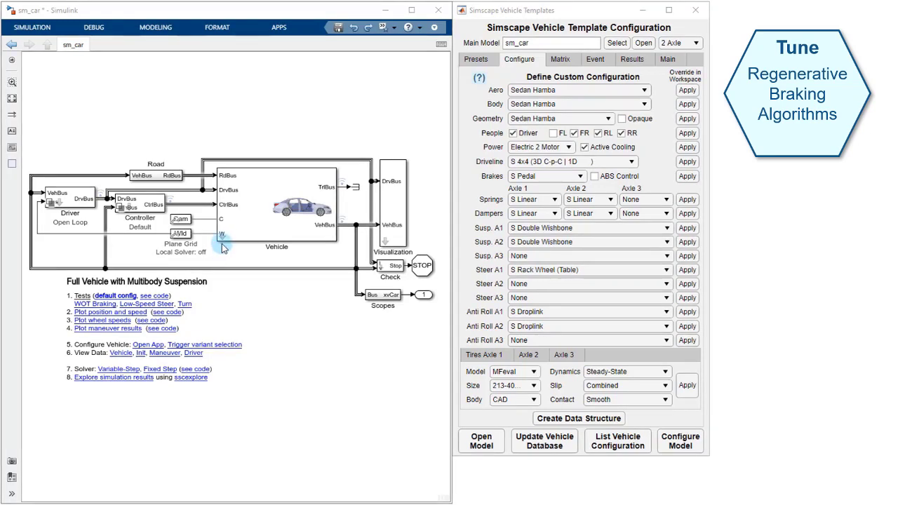
# Load the 15DOF Fuel Cell MFeval preset at the Powertrain level.
pyautogui.scroll(3, 221, 237)
pyautogui.click(223, 236)
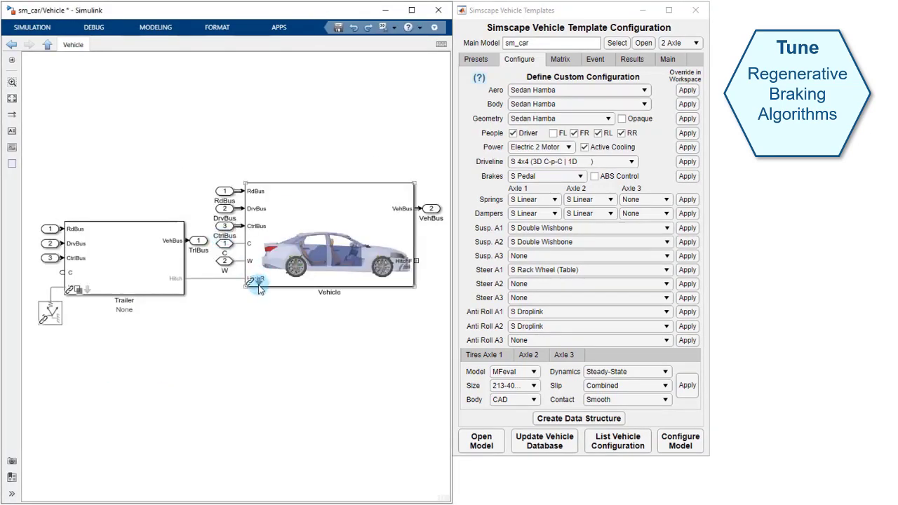
pyautogui.doubleClick(254, 281)
pyautogui.click(181, 408)
pyautogui.doubleClick(176, 419)
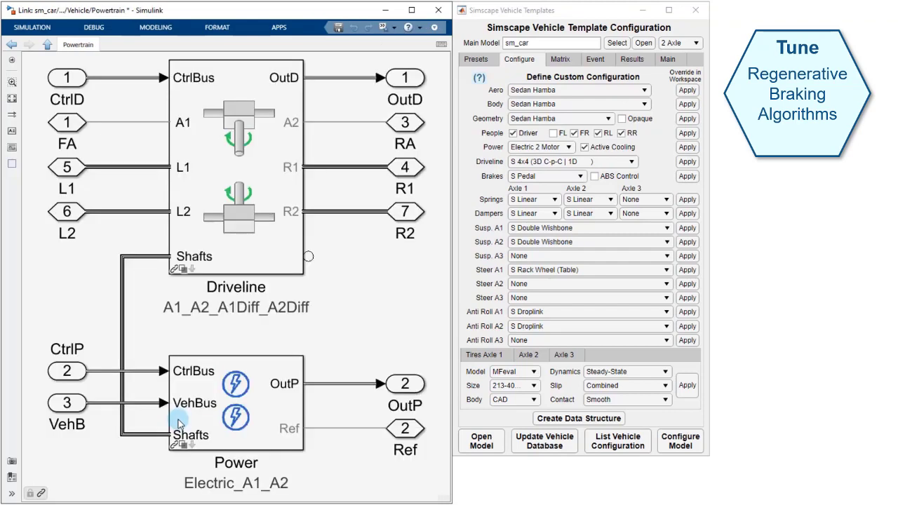
pyautogui.click(484, 60)
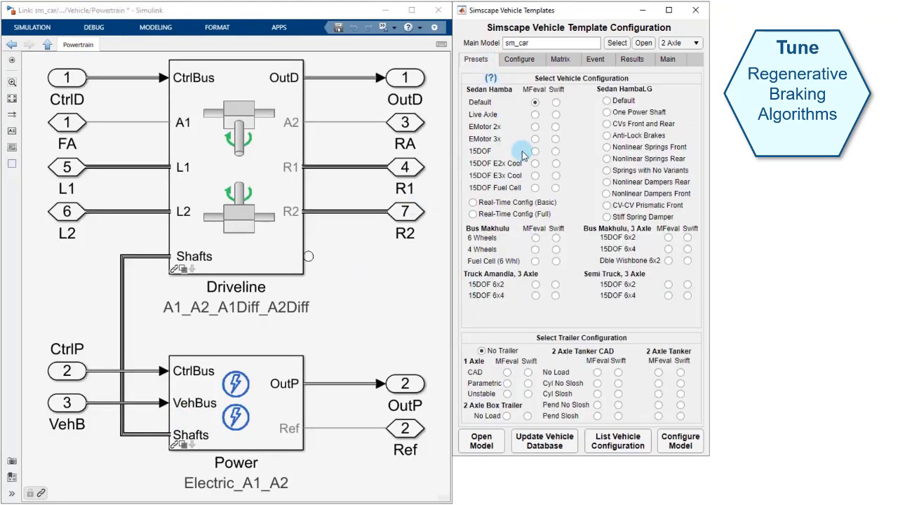
pyautogui.click(534, 189)
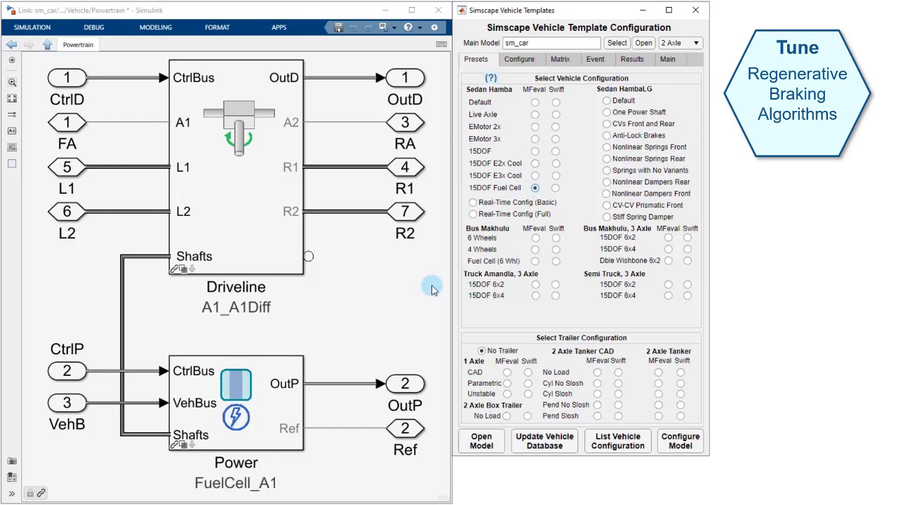
# Inspect the Battery subsystem inside the active FuelCell A1 power variant.
pyautogui.doubleClick(196, 447)
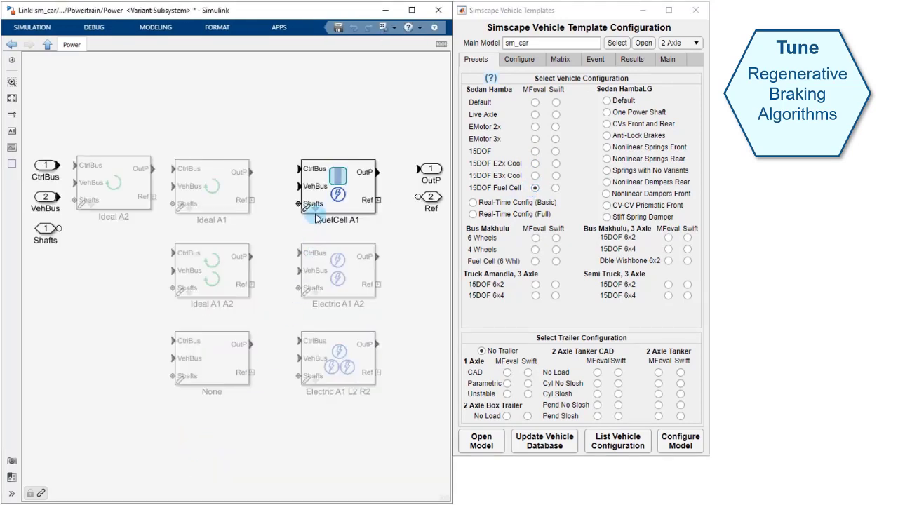
pyautogui.doubleClick(315, 219)
pyautogui.doubleClick(115, 369)
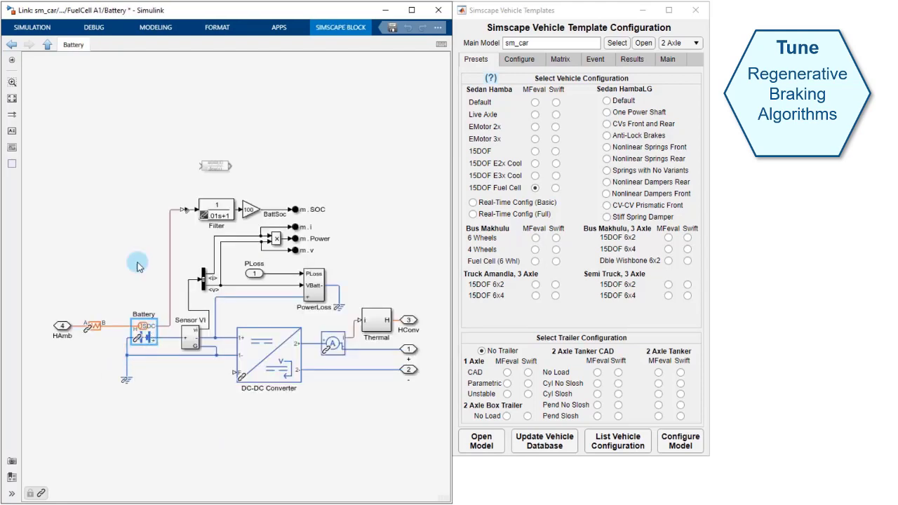
# Open the Fuel Cell 1 Motor variant of the top-level Controller.
pyautogui.click(21, 57)
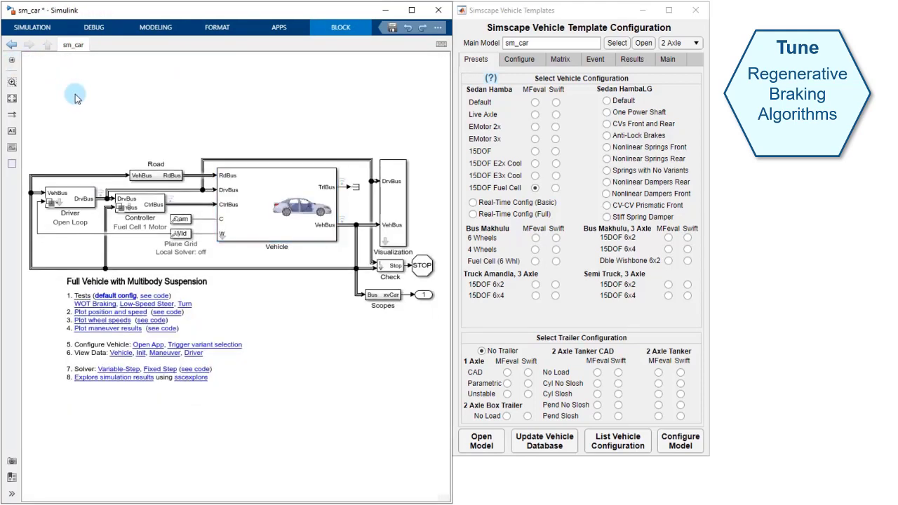
pyautogui.click(130, 208)
pyautogui.doubleClick(130, 208)
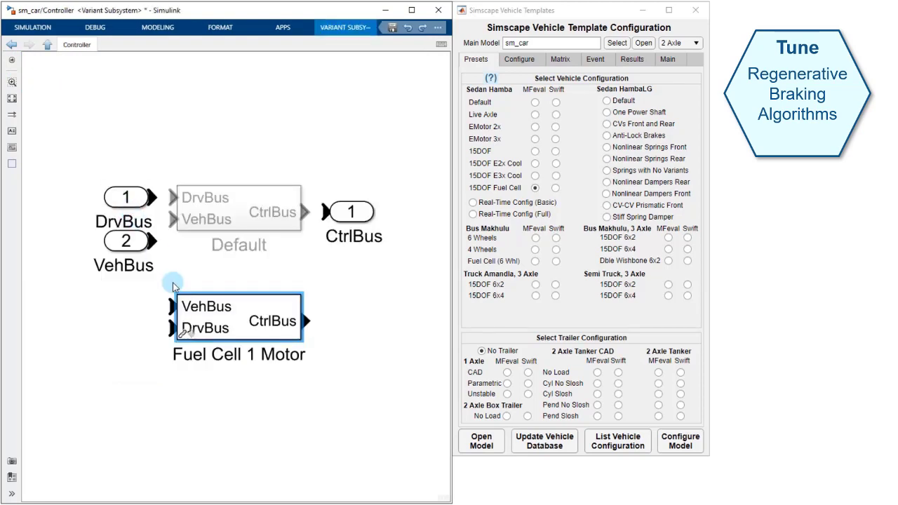
pyautogui.doubleClick(190, 336)
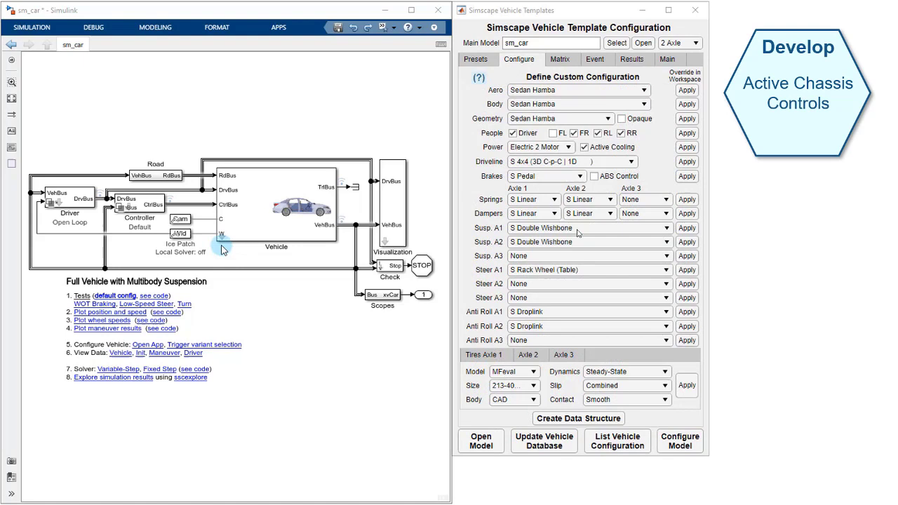
# At the Chassis, Brakes and Powertrain level, choose S ABS brakes and apply it.
pyautogui.doubleClick(222, 236)
pyautogui.click(257, 277)
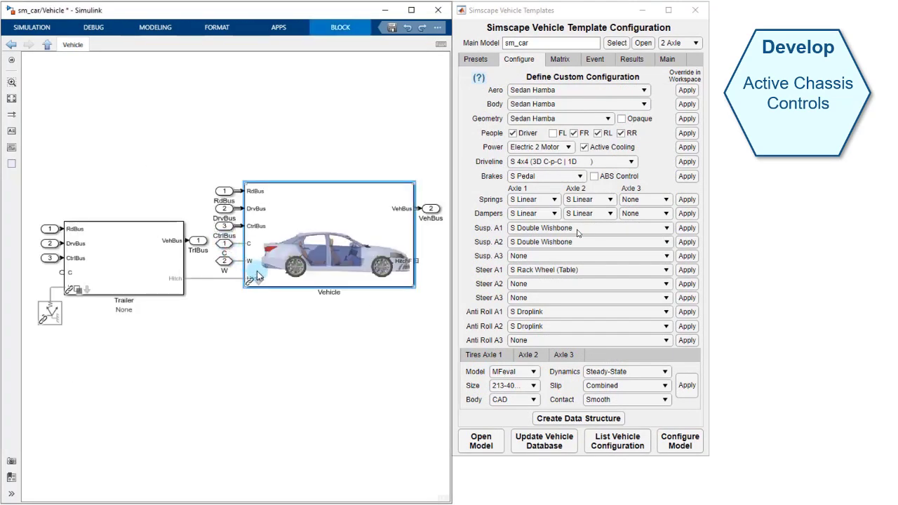
pyautogui.doubleClick(259, 282)
pyautogui.click(238, 299)
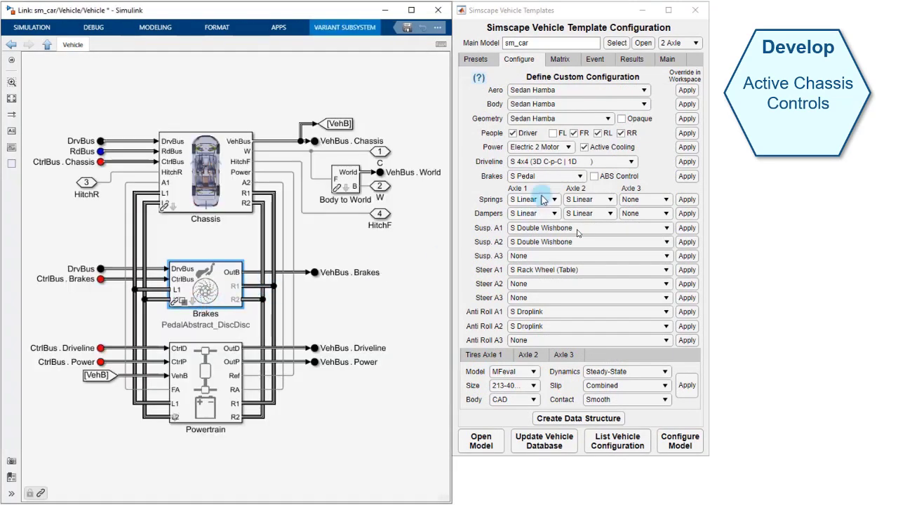
pyautogui.click(554, 177)
pyautogui.click(540, 211)
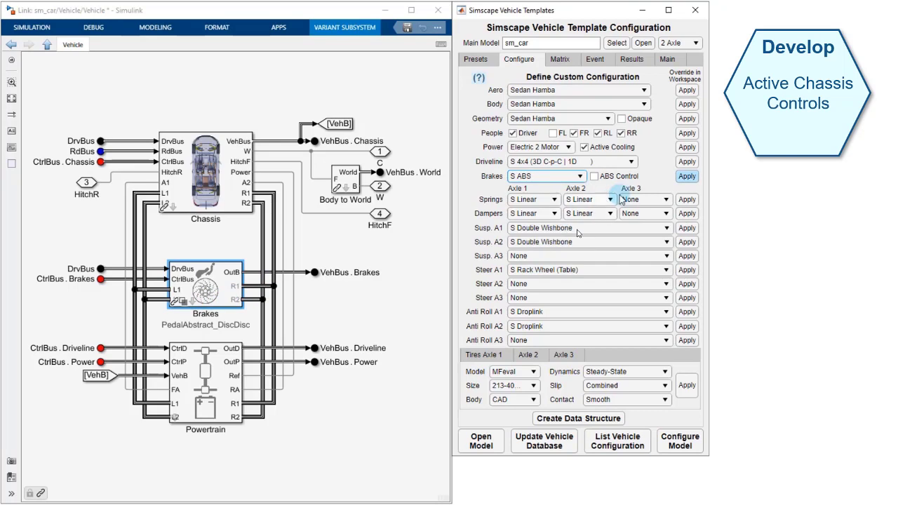
pyautogui.click(686, 176)
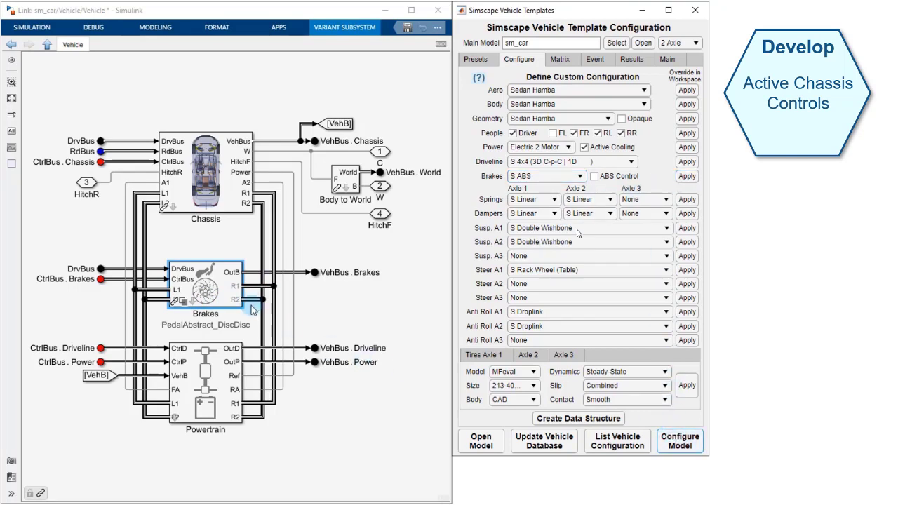
# Drill through Brakes > HydraulicValves Channel4 > Valves into the Valves L1 subsystem.
pyautogui.doubleClick(192, 303)
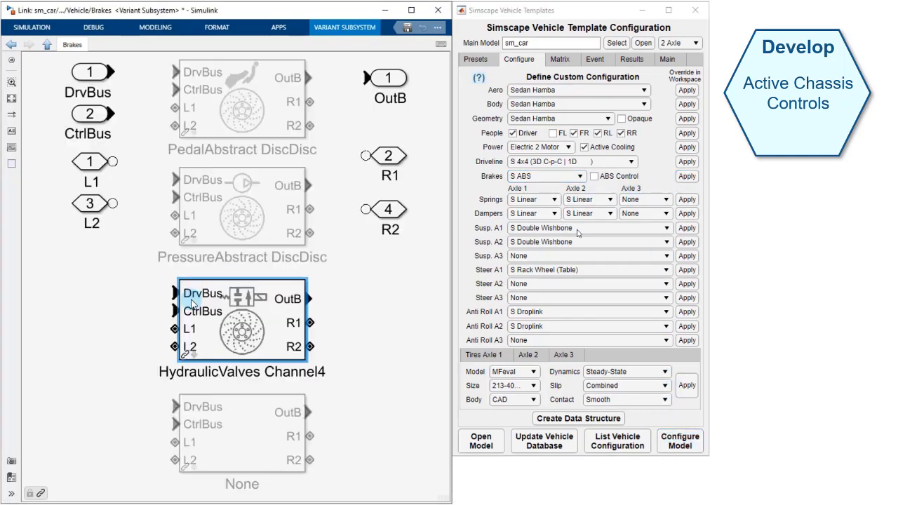
pyautogui.doubleClick(195, 356)
pyautogui.click(216, 306)
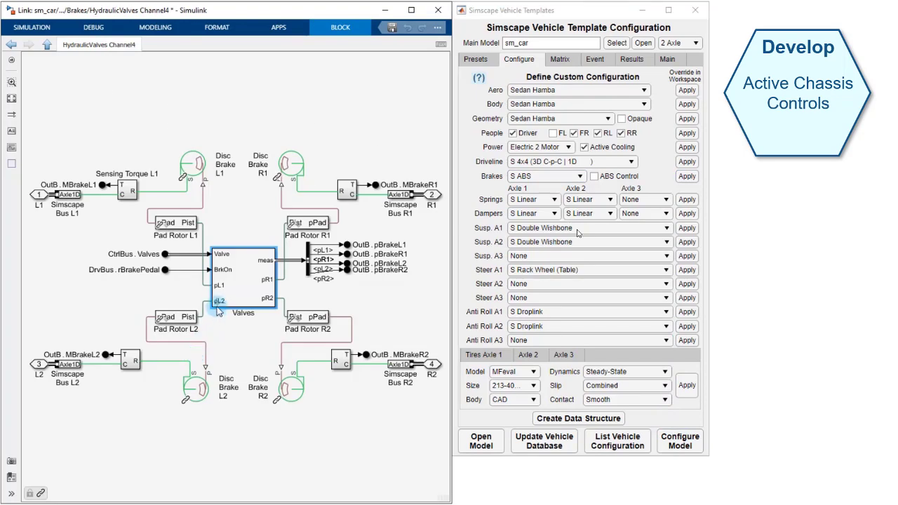
pyautogui.doubleClick(218, 307)
pyautogui.click(159, 219)
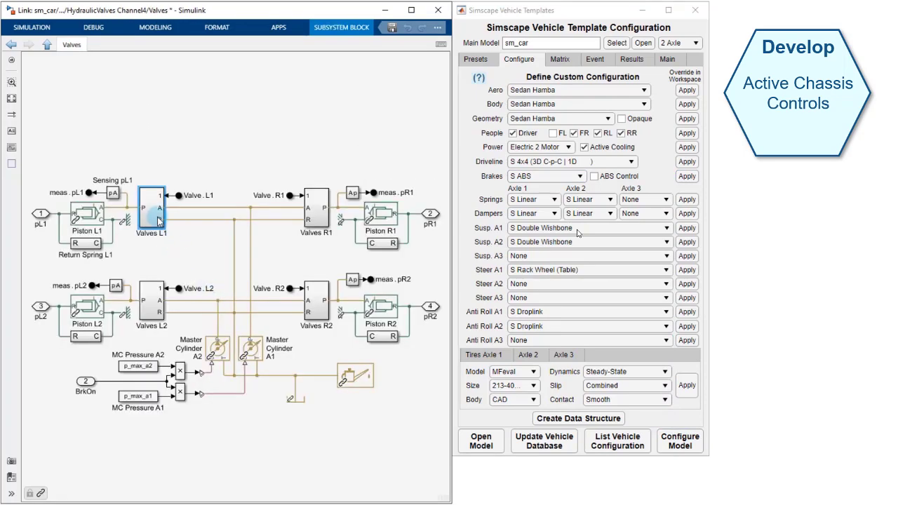
pyautogui.doubleClick(150, 220)
pyautogui.click(116, 221)
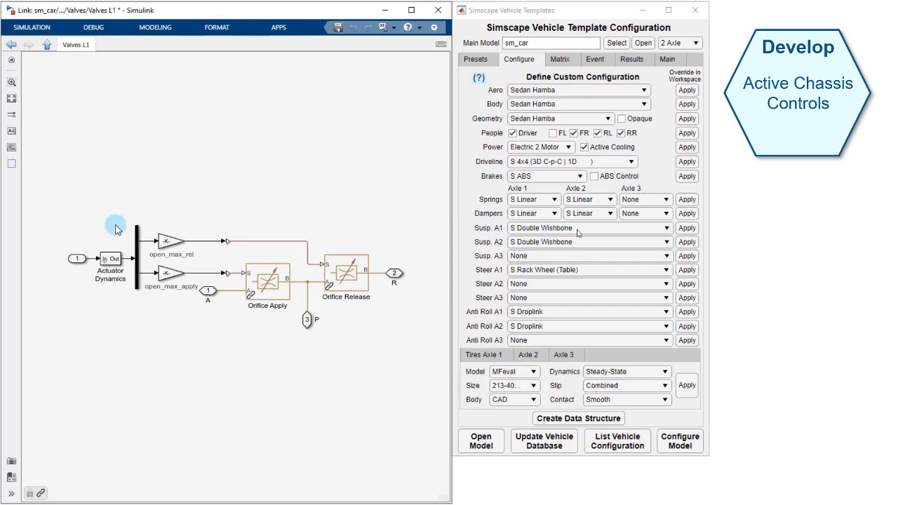
# Return to sm_car, open Controller > Default, and enable ABS Control.
pyautogui.click(11, 60)
pyautogui.click(34, 62)
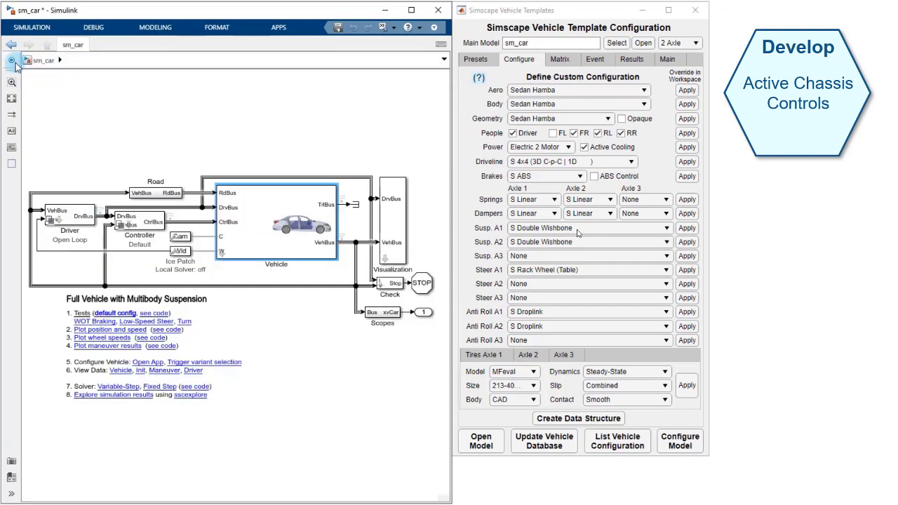
pyautogui.click(109, 199)
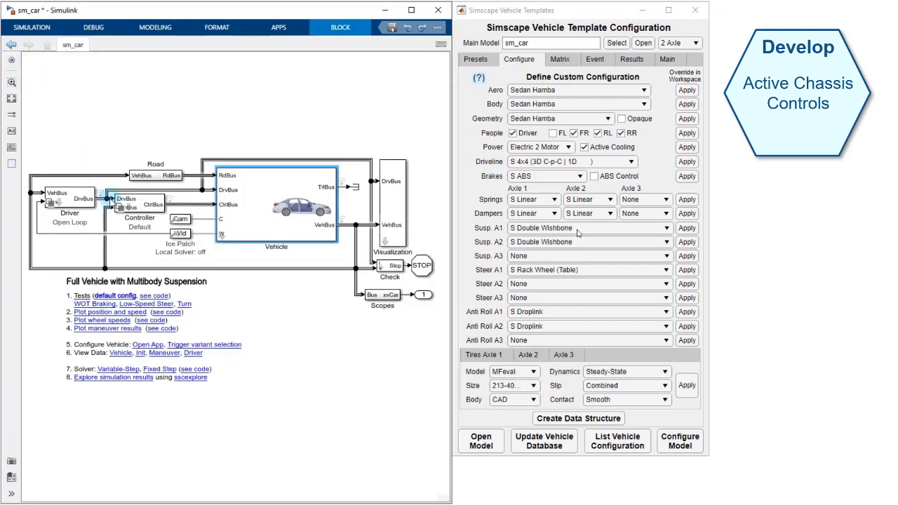
pyautogui.doubleClick(129, 209)
pyautogui.doubleClick(201, 226)
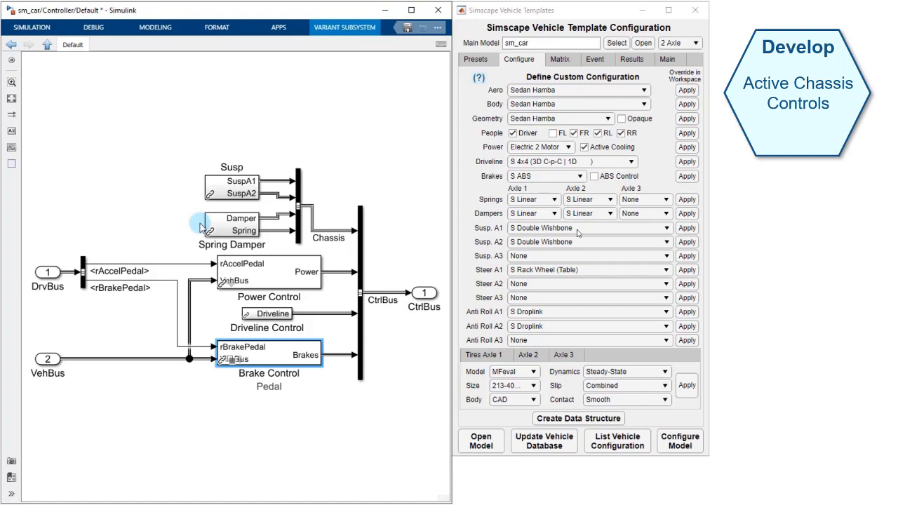
pyautogui.click(508, 200)
pyautogui.click(594, 178)
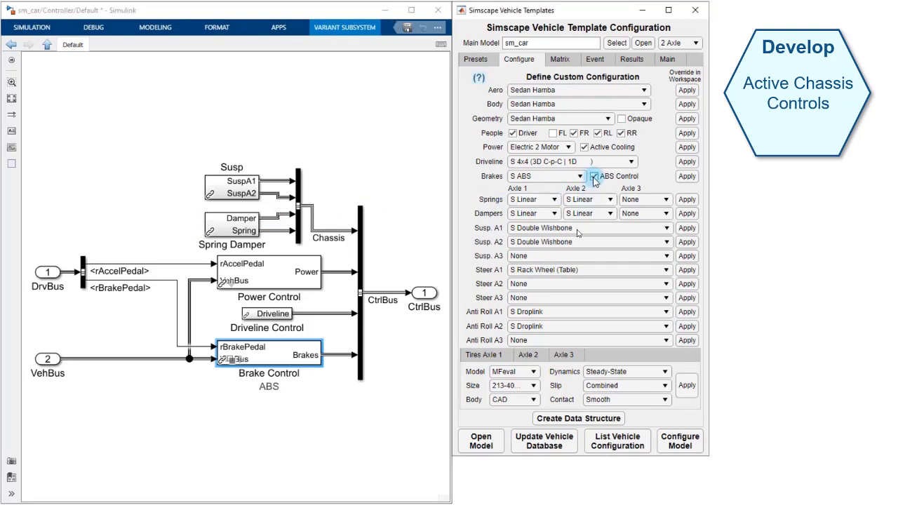
# Open the Logic state chart under Brake Control > ABS > Valve Control R1.
pyautogui.doubleClick(240, 363)
pyautogui.doubleClick(163, 370)
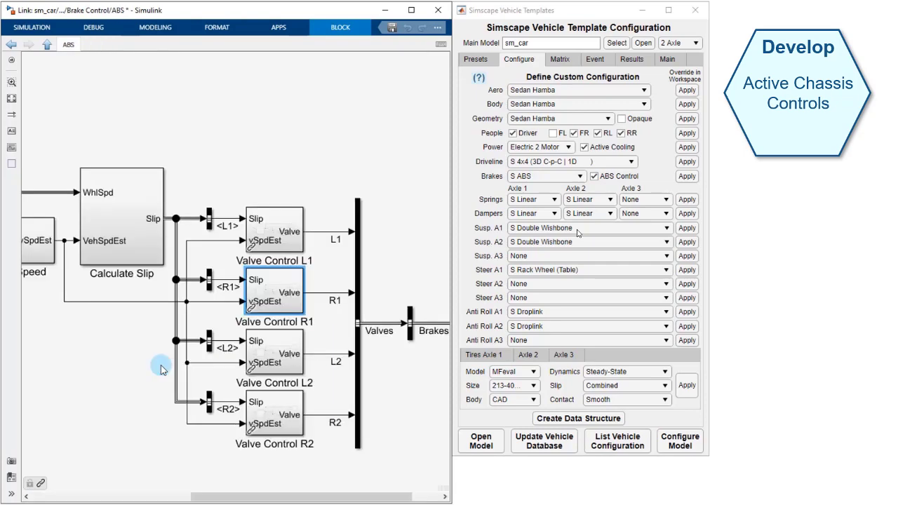
pyautogui.doubleClick(274, 302)
pyautogui.click(157, 377)
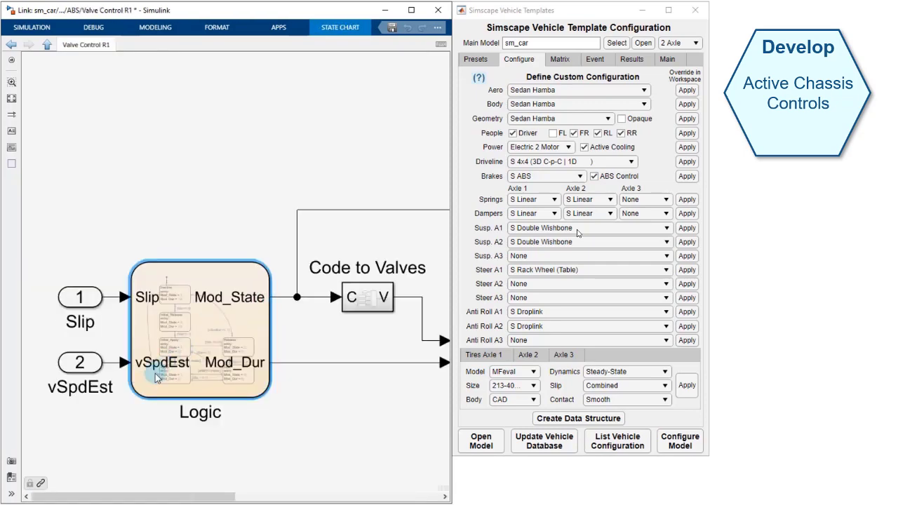
pyautogui.doubleClick(160, 377)
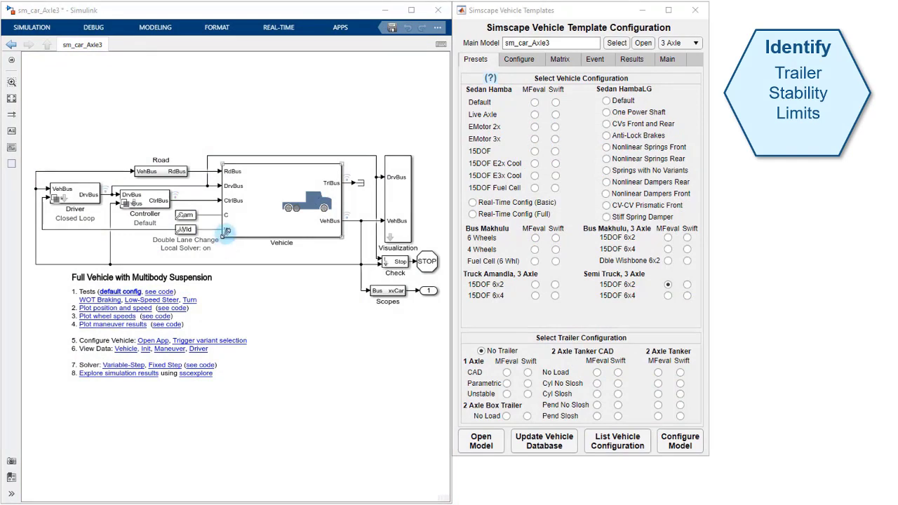
# Select the Truck Amandla 15DOF 6x2 vehicle with the 2-axle Cyl Slosh tanker trailer.
pyautogui.doubleClick(227, 232)
pyautogui.click(404, 290)
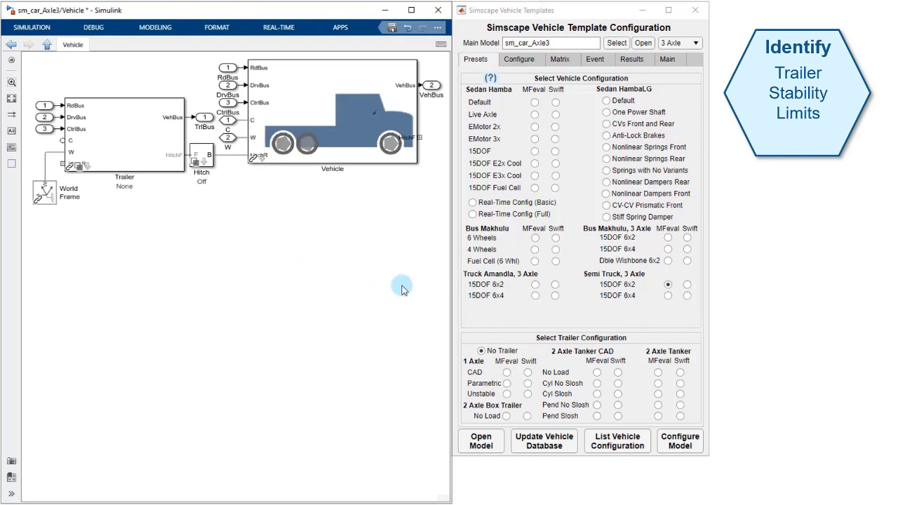
pyautogui.click(533, 286)
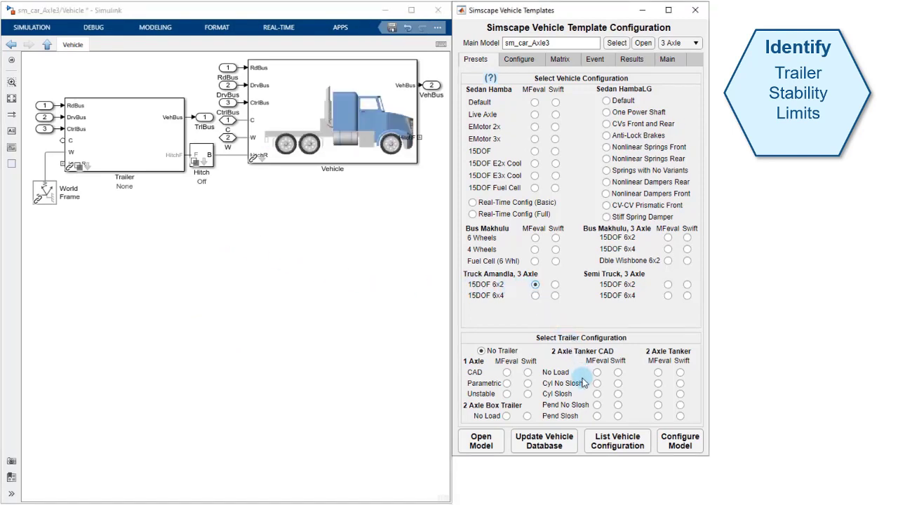
pyautogui.click(597, 394)
# Look inside the truck's Vehicle > Chassis subsystem, then return to the top level.
pyautogui.click(259, 175)
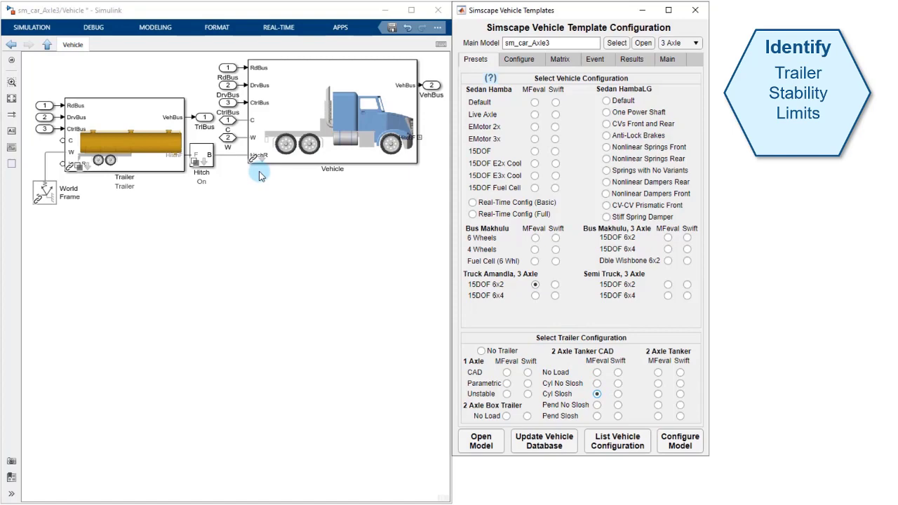
pyautogui.doubleClick(259, 167)
pyautogui.click(181, 207)
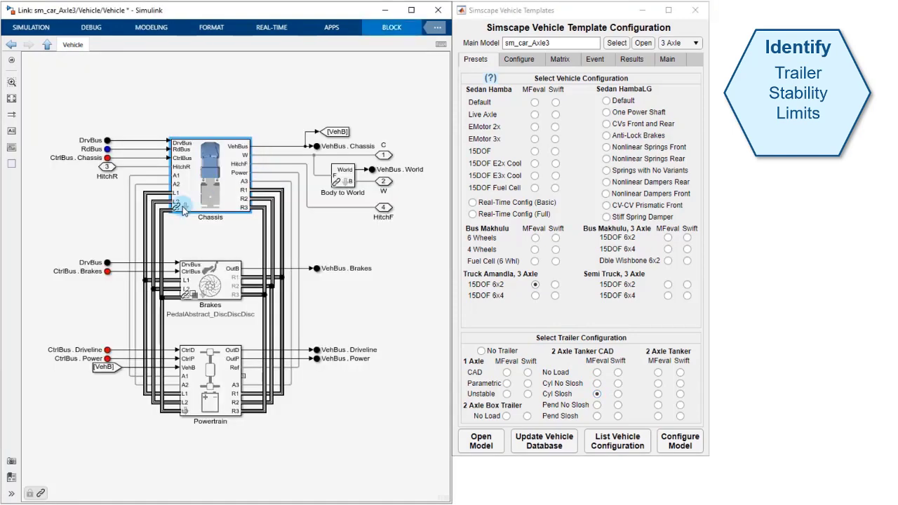
pyautogui.doubleClick(184, 209)
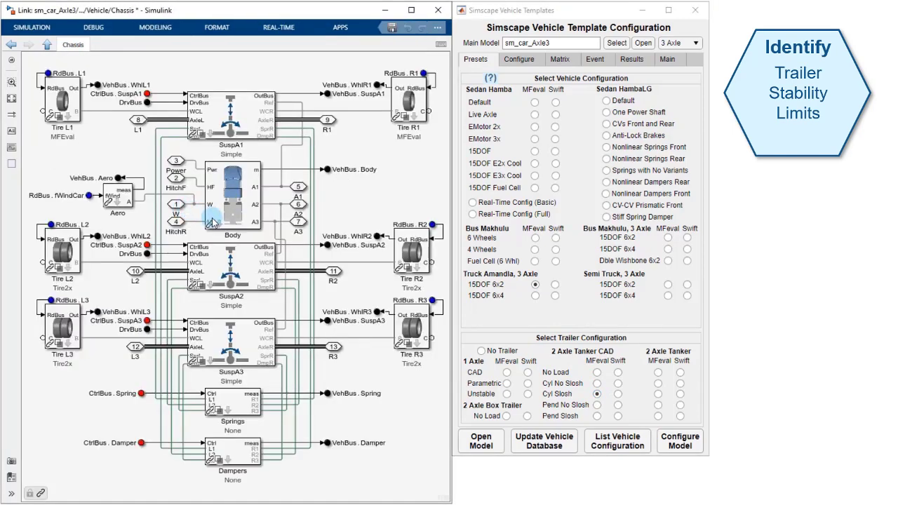
pyautogui.press('Escape')
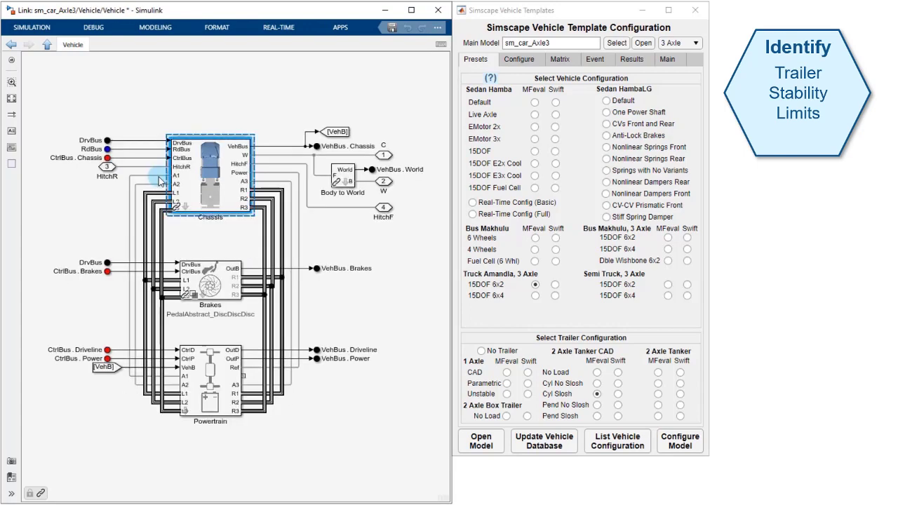
pyautogui.press('Escape')
# Drill into the tanker Trailer > Chassis > Body to inspect the Body Load tank.
pyautogui.doubleClick(90, 173)
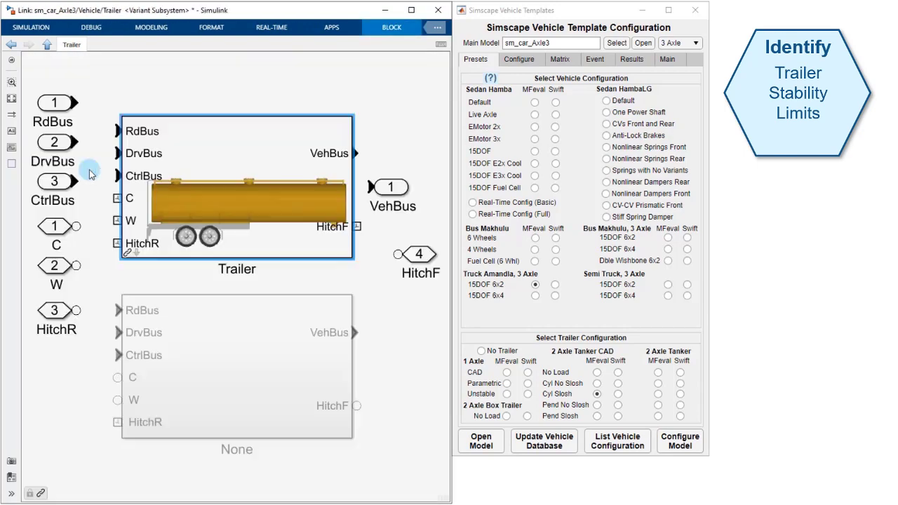
pyautogui.doubleClick(139, 254)
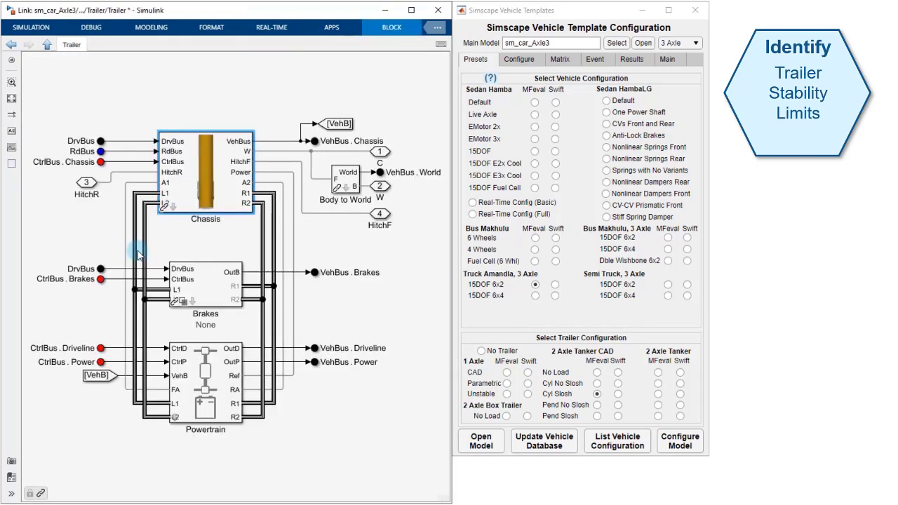
pyautogui.doubleClick(173, 211)
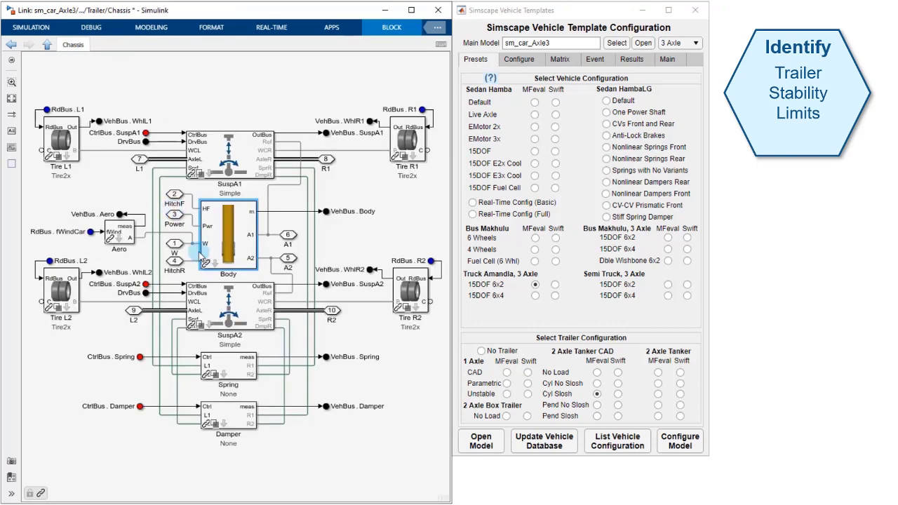
pyautogui.doubleClick(216, 268)
pyautogui.click(264, 302)
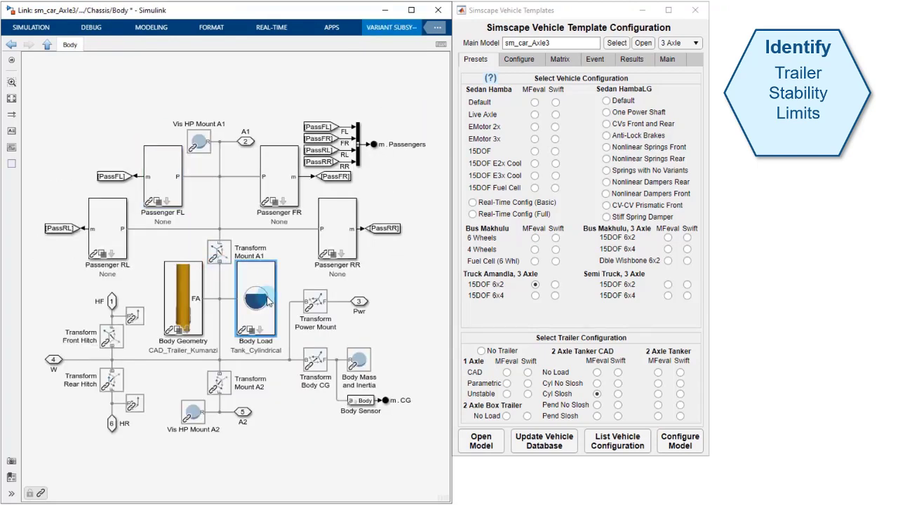
pyautogui.click(10, 63)
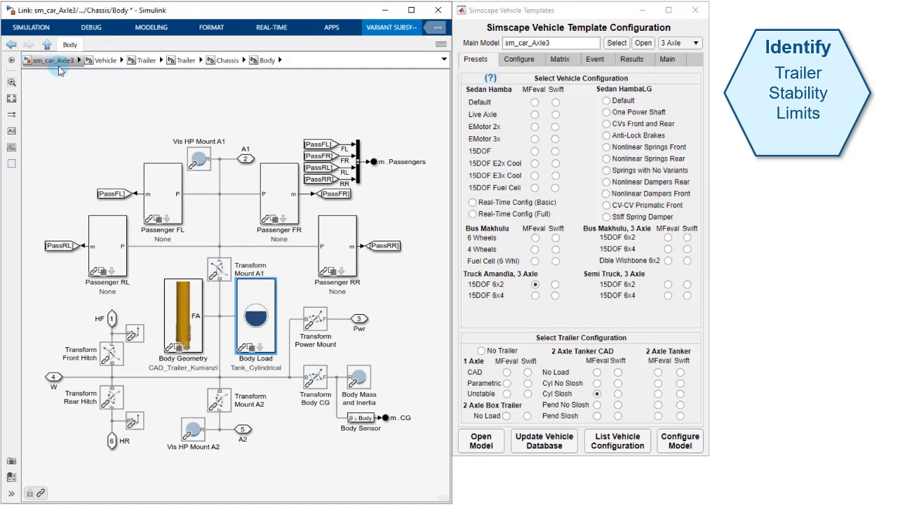
pyautogui.click(88, 58)
pyautogui.click(11, 63)
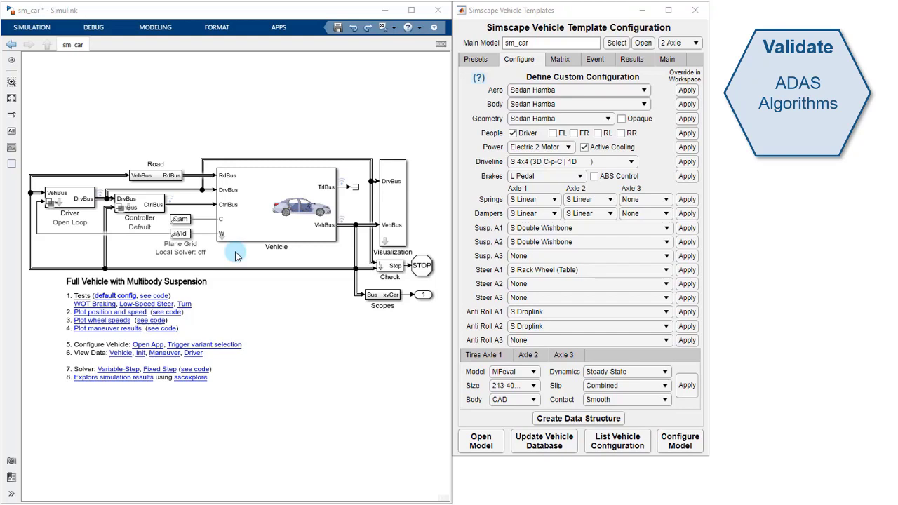
# Pick the MCity maneuver on the Event tab and open the sedan's Vehicle subsystem.
pyautogui.click(595, 60)
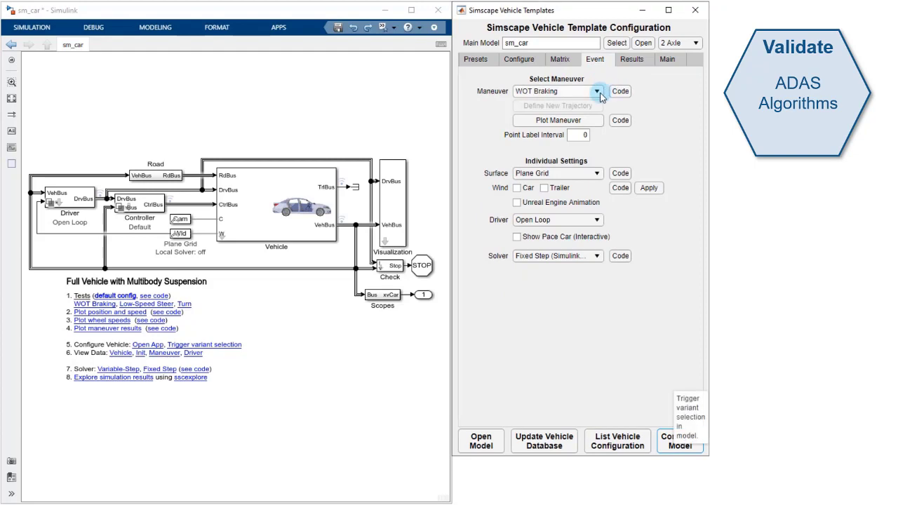
pyautogui.click(595, 91)
pyautogui.scroll(-3, 582, 210)
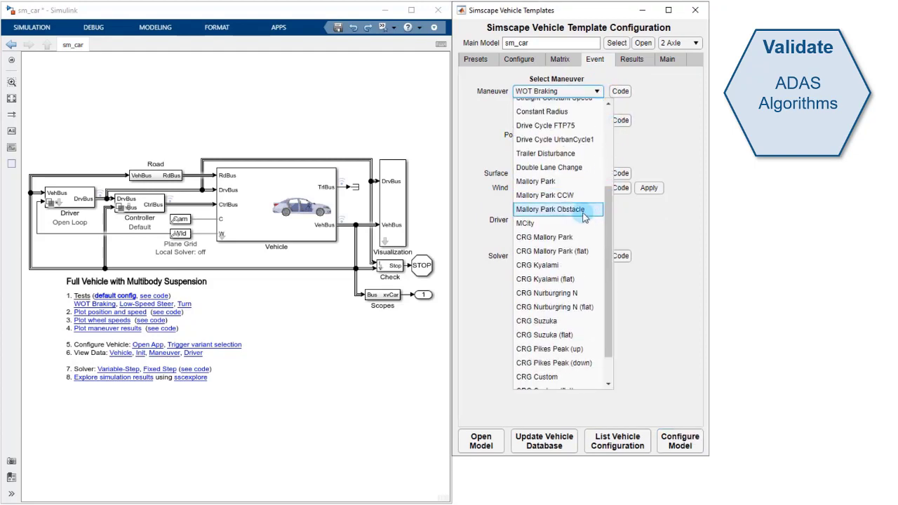
pyautogui.click(567, 217)
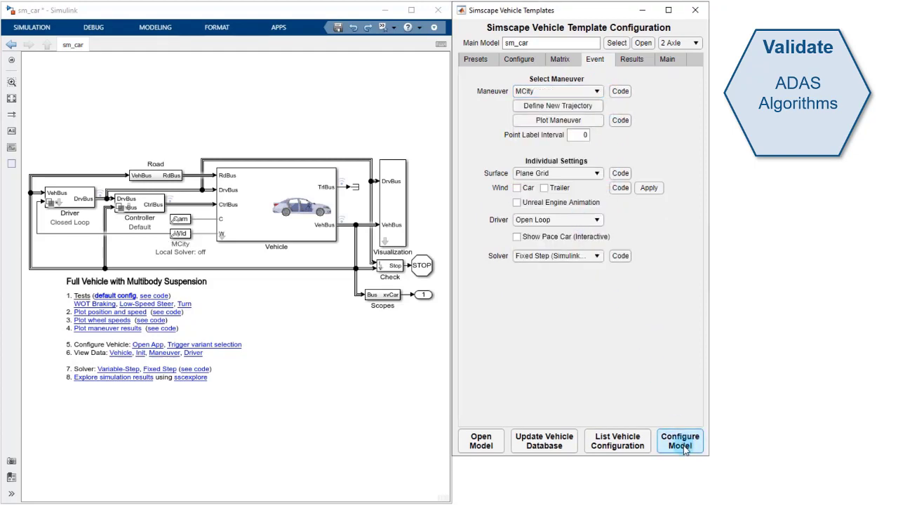
pyautogui.doubleClick(226, 236)
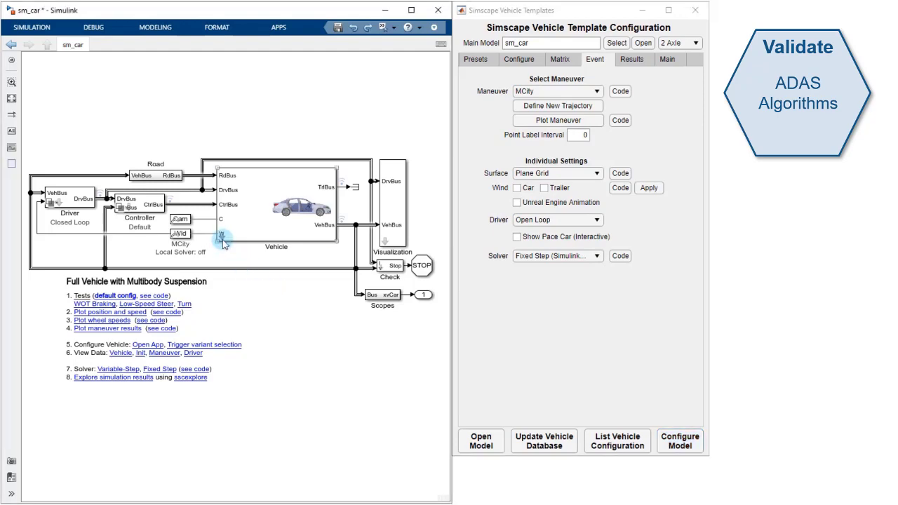
# In Chassis > Body, add FR, RL and RR passengers, apply, and reconfigure the model.
pyautogui.click(257, 281)
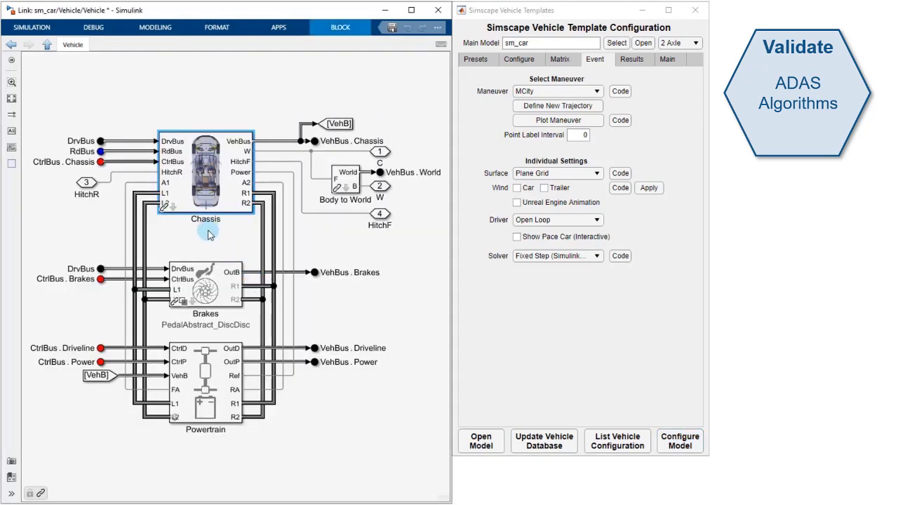
pyautogui.click(174, 209)
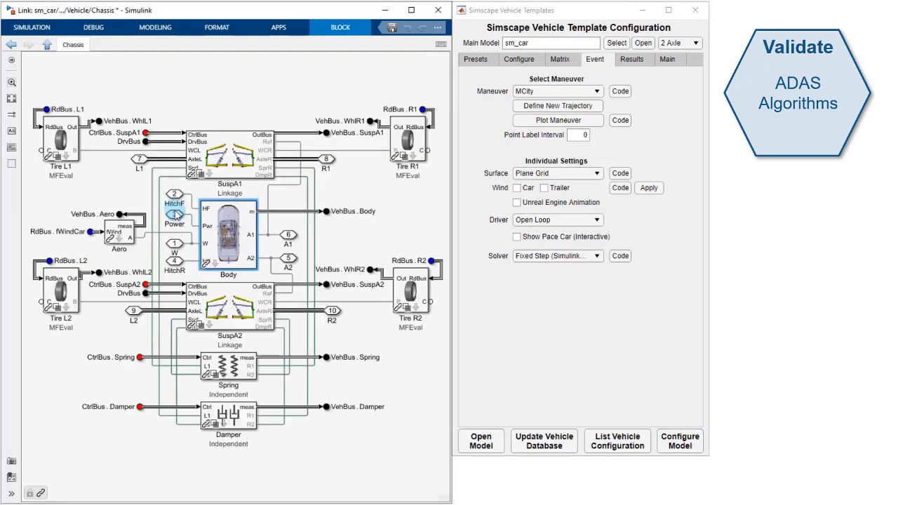
pyautogui.click(214, 266)
pyautogui.click(524, 60)
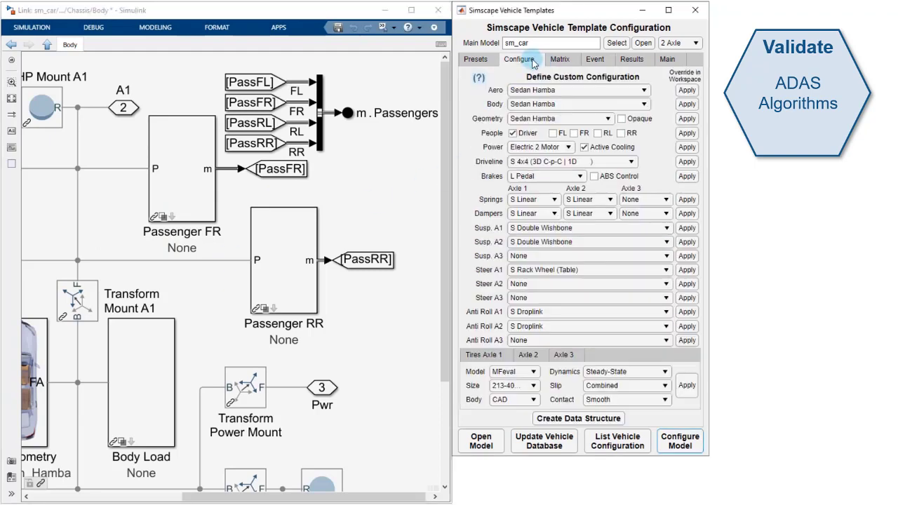
pyautogui.click(573, 134)
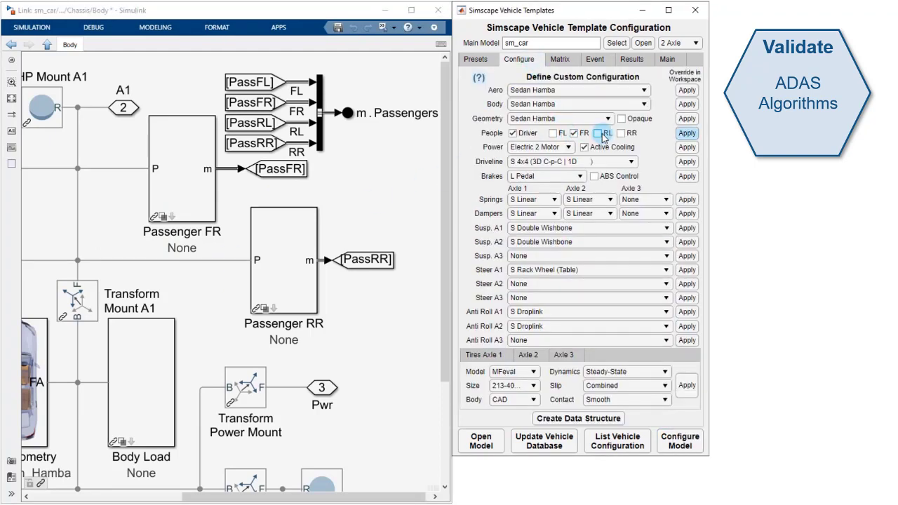
pyautogui.click(686, 135)
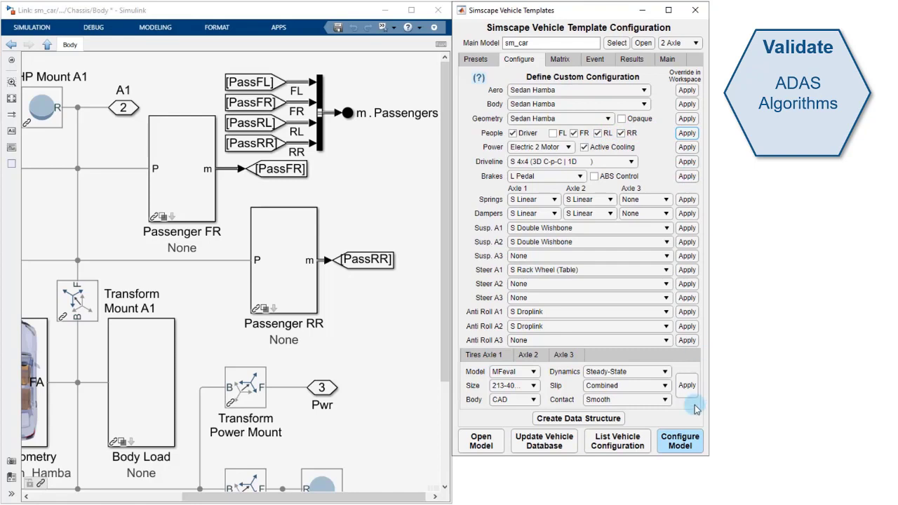
pyautogui.click(680, 441)
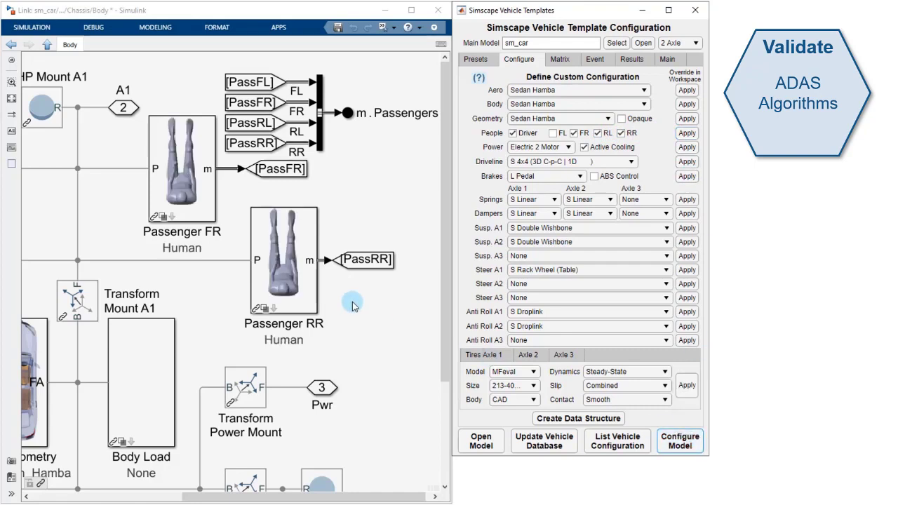